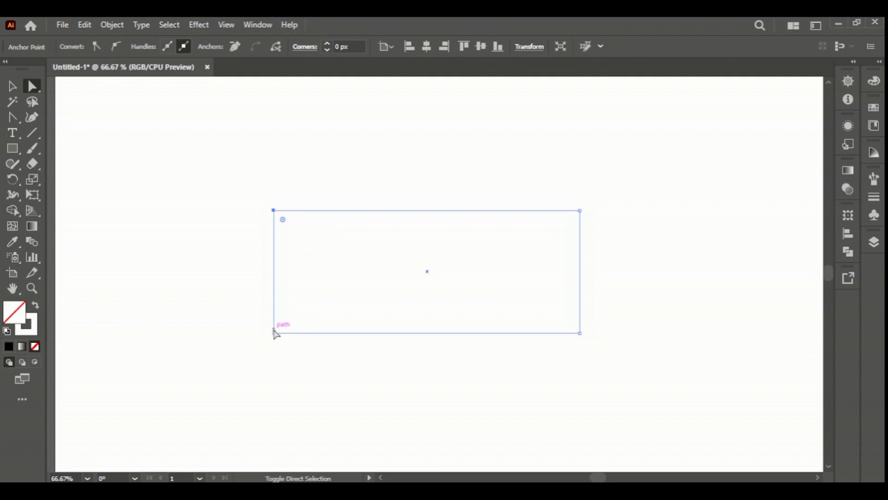
Round all four corners of the rectangle fully into a pill shape and stretch it slightly taller.
drag(283, 323, 388, 322)
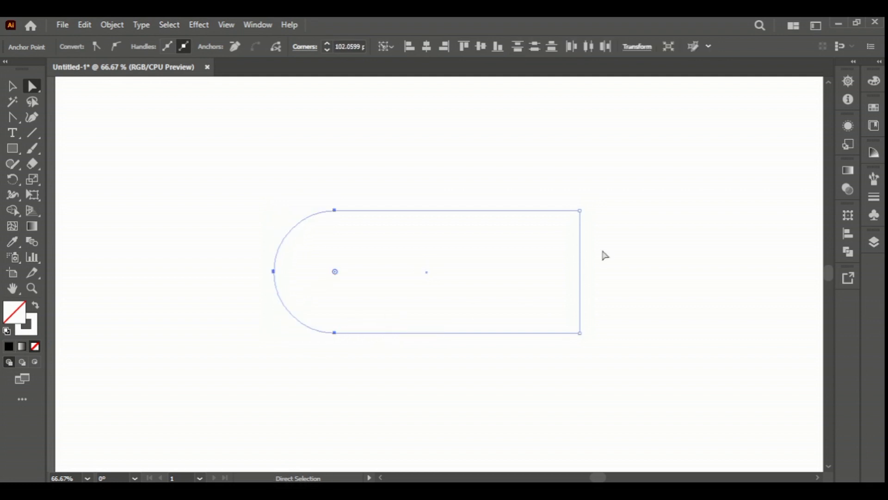
click(578, 211)
shift+click(579, 333)
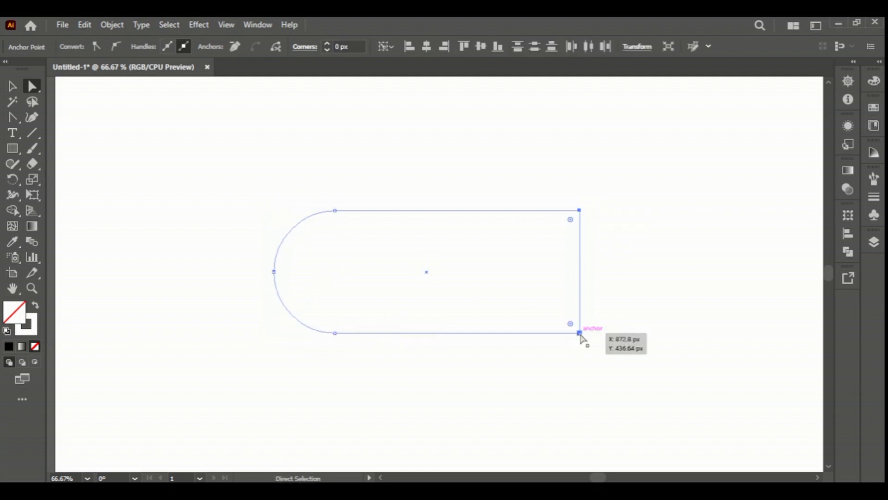
drag(570, 324, 426, 341)
key(v)
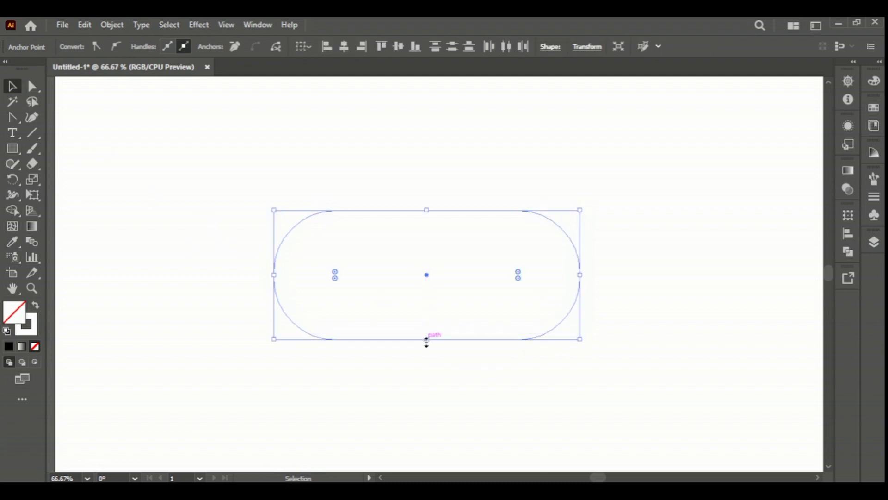
click(132, 195)
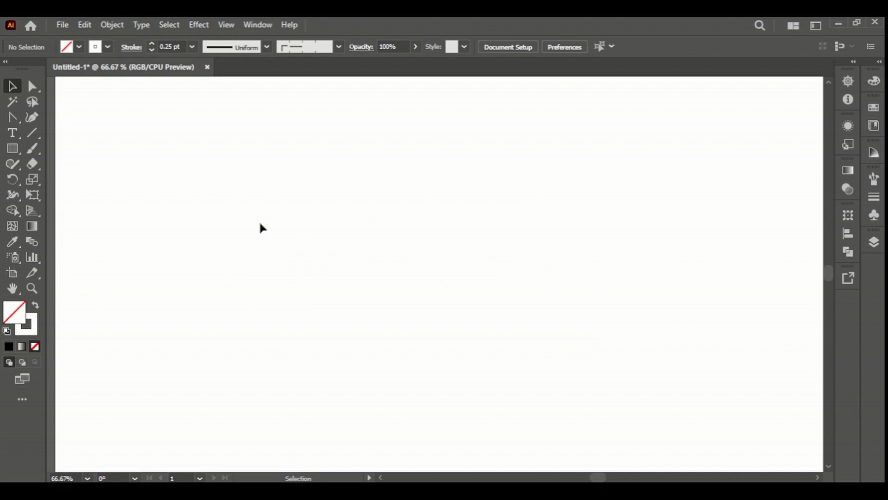
Give the pill-shaped outline a black 7 pt stroke.
key(ctrl+a)
click(95, 46)
click(25, 69)
key(Escape)
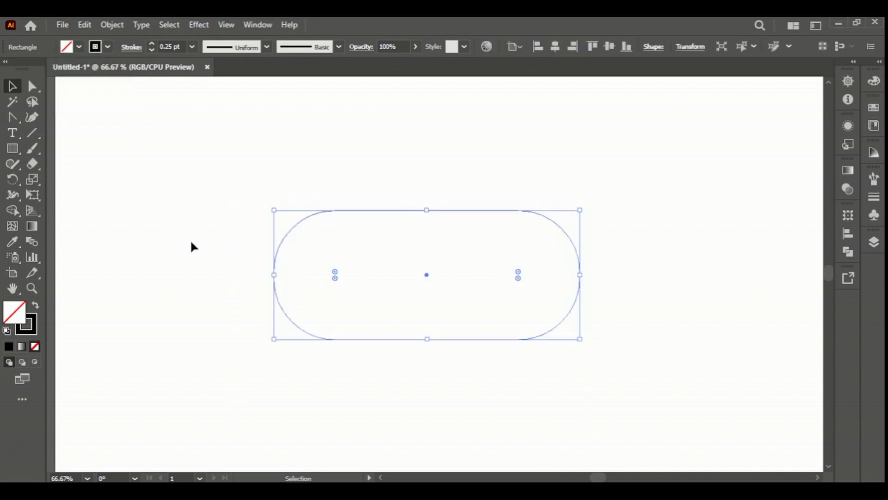
scroll(177, 46, up, 7)
click(143, 215)
click(271, 250)
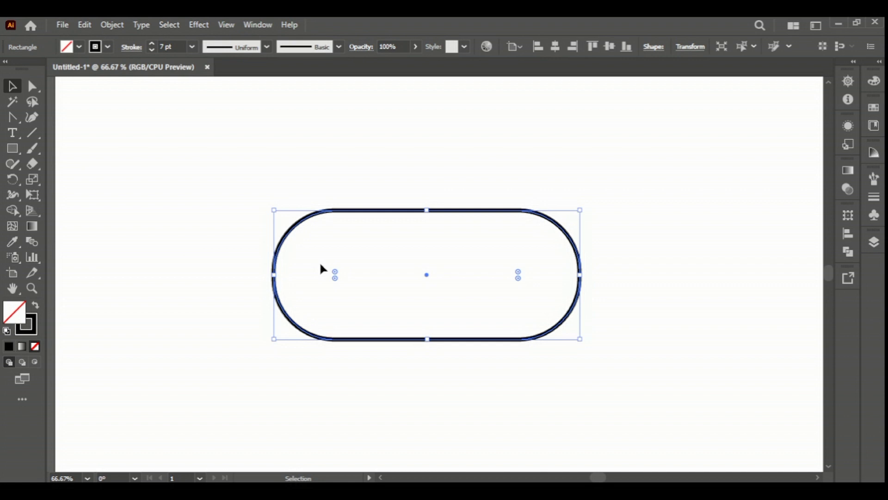
click(182, 280)
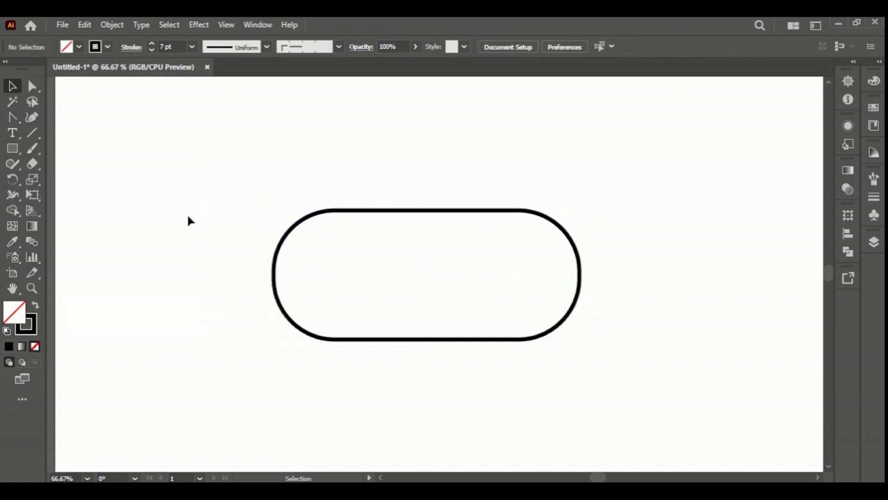
Draw a circle, fit it inside the left end of the pill shape, and place a copy at the right end.
drag(14, 149, 55, 179)
drag(178, 231, 227, 286)
key(v)
drag(179, 231, 345, 274)
drag(401, 220, 394, 226)
drag(345, 275, 514, 275)
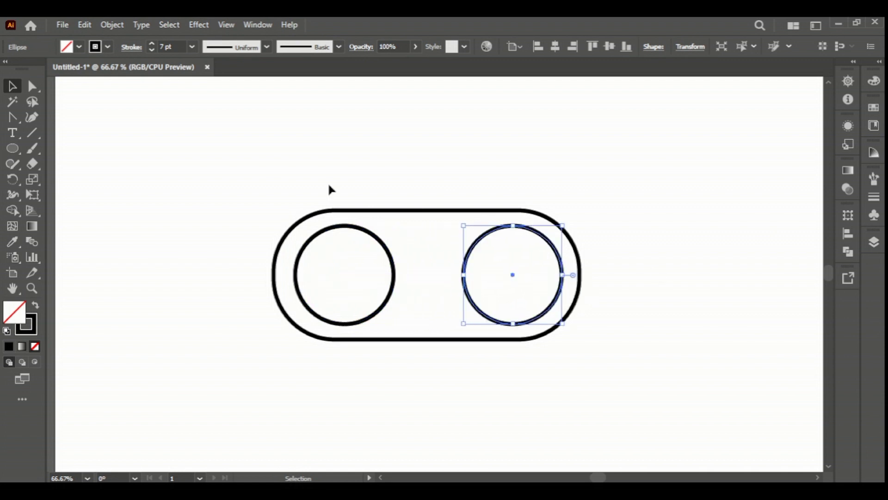
Draw a small circle beside the controller and rotate copies of it in 90° steps to form a diamond of four.
click(621, 141)
key(l)
mouse_move(653, 199)
mouse_down()
mouse_move(678, 218)
mouse_move(664, 210)
mouse_up()
key(ctrl+1)
key(r)
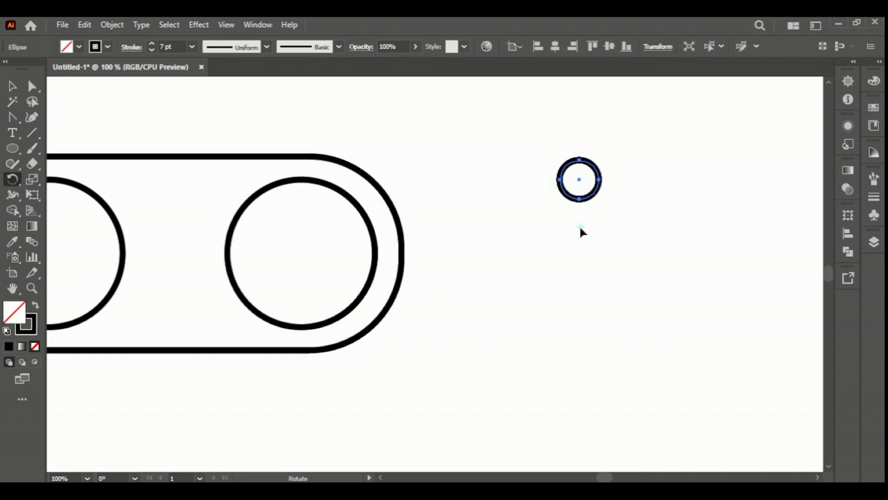
drag(595, 183, 666, 233)
key(ctrl+d)
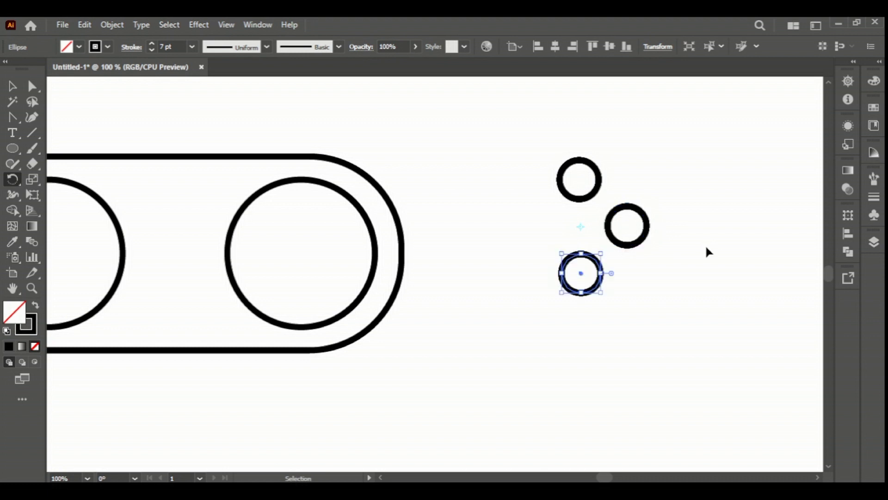
key(ctrl+d)
Scale down the four small circles and move them into the center of the right circle.
key(v)
drag(495, 139, 672, 305)
drag(645, 160, 623, 183)
drag(617, 237, 331, 261)
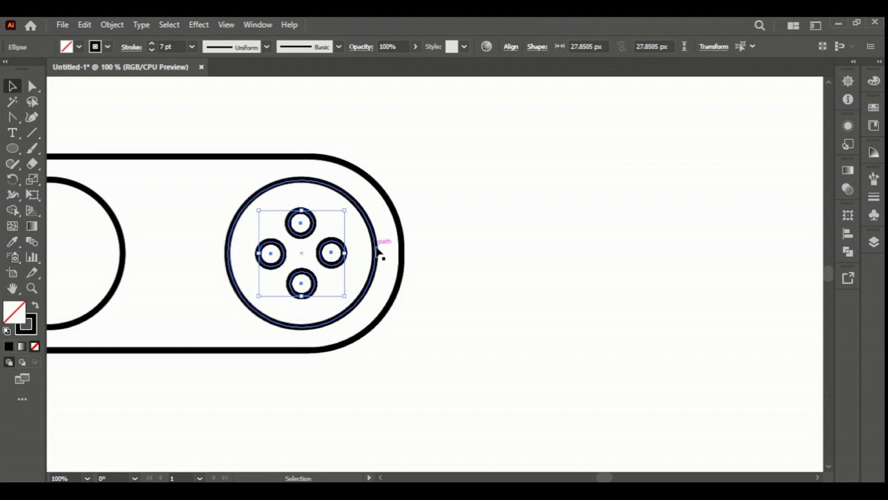
Group the four small circles and center-align the group with the right circle.
key(ctrl+g)
click(498, 250)
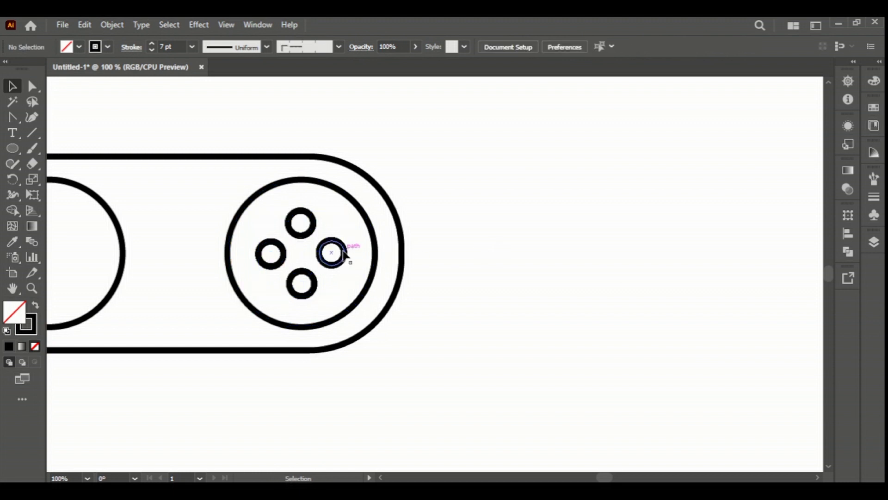
click(342, 252)
shift+click(373, 244)
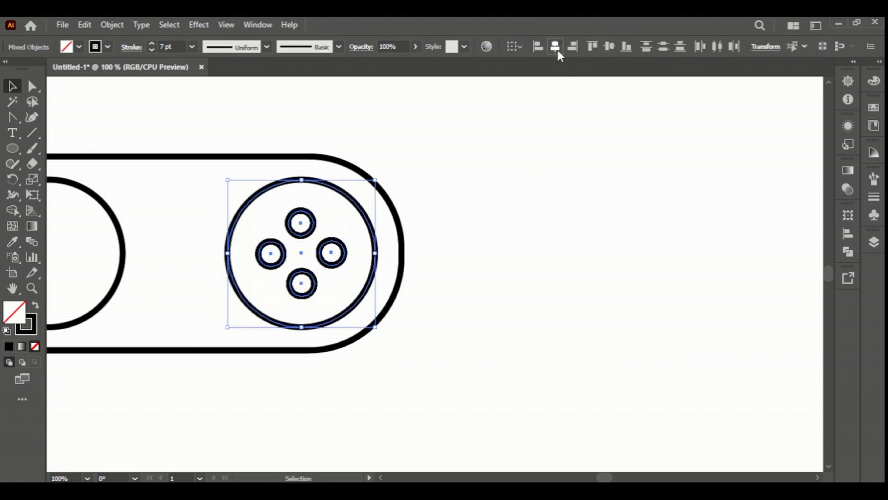
click(609, 48)
click(683, 321)
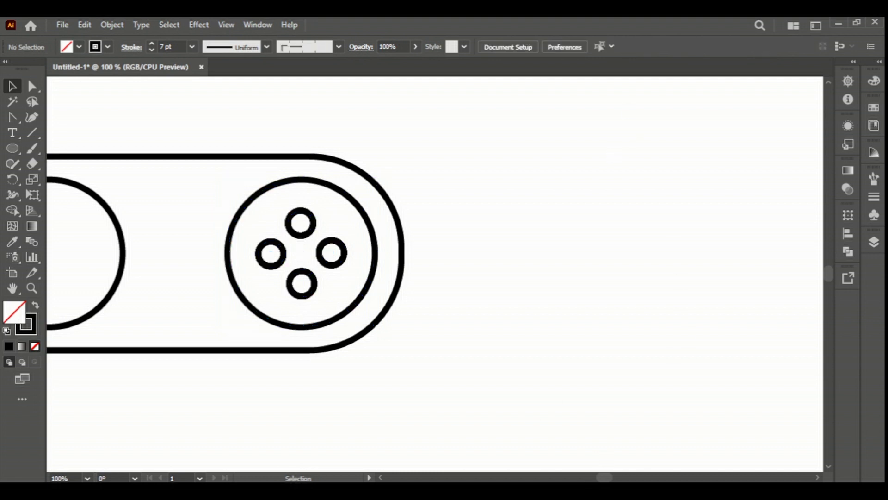
Draw a tall, narrow rectangle left of the controller and fully round its corners.
scroll(382, 478, left, 6)
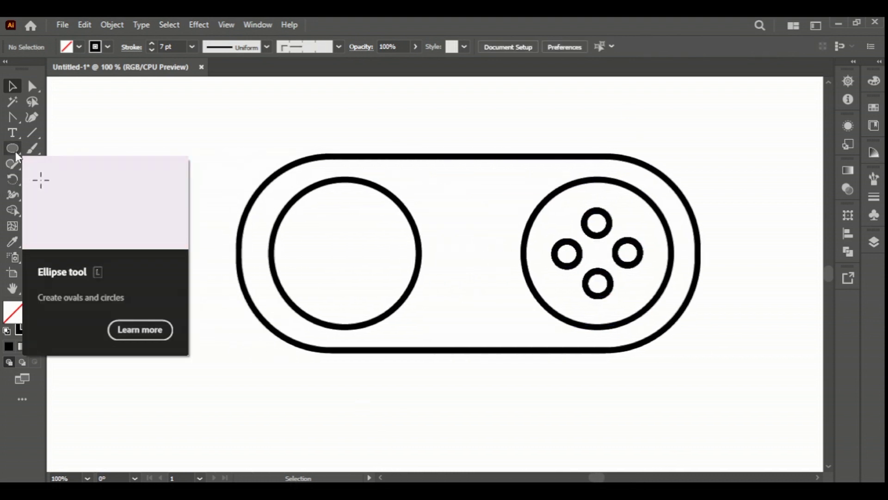
key(m)
drag(115, 175, 146, 321)
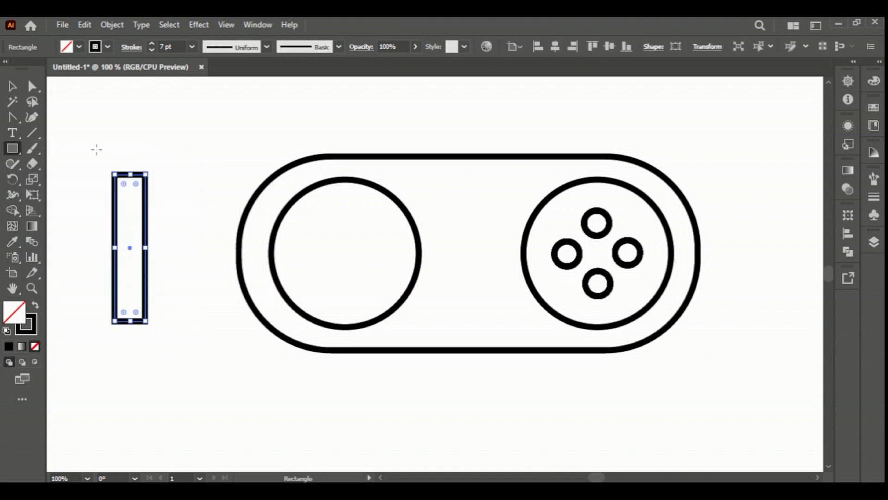
click(33, 88)
drag(138, 187, 130, 217)
key(v)
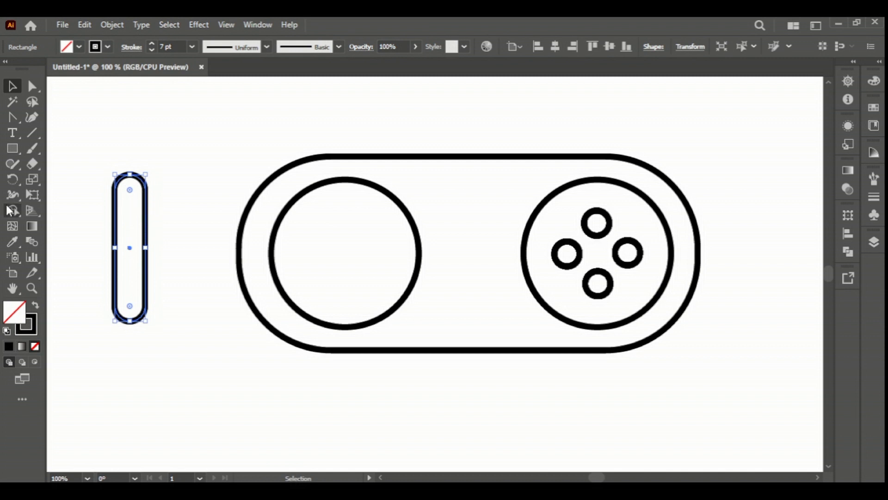
Rotate a copy of the rounded bar 90° about its center to form a cross.
key(r)
drag(146, 188, 200, 251)
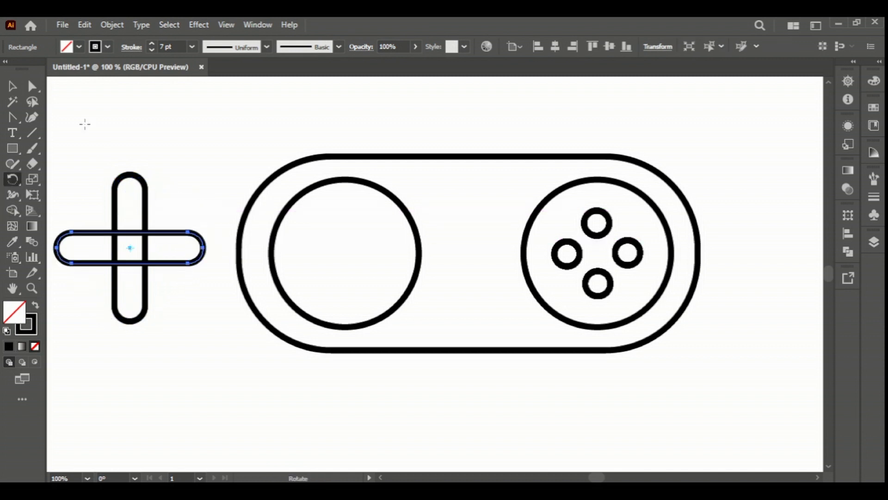
key(v)
click(207, 330)
Scale down the cross, move it into the left circle, and group its two bars.
drag(162, 287, 109, 185)
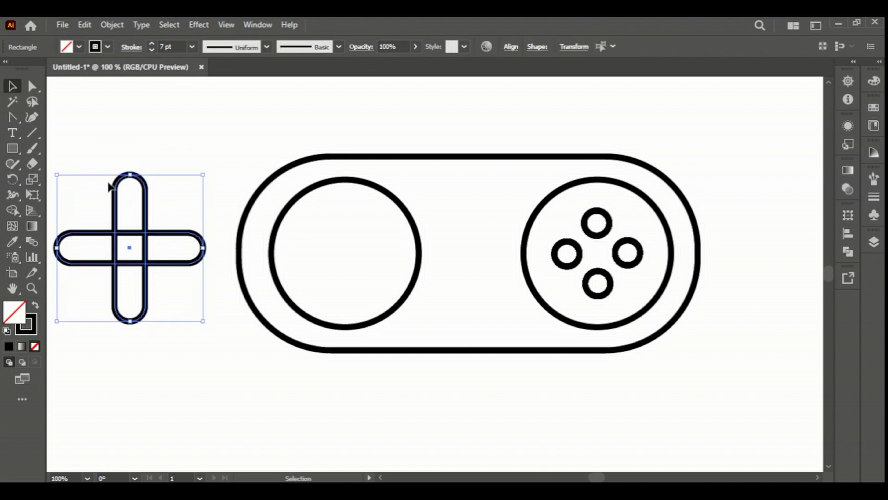
drag(202, 176, 181, 198)
drag(170, 255, 351, 252)
key(ctrl+g)
click(120, 237)
Align the cross group and the left circle on their horizontal centers.
click(296, 252)
shift+click(279, 223)
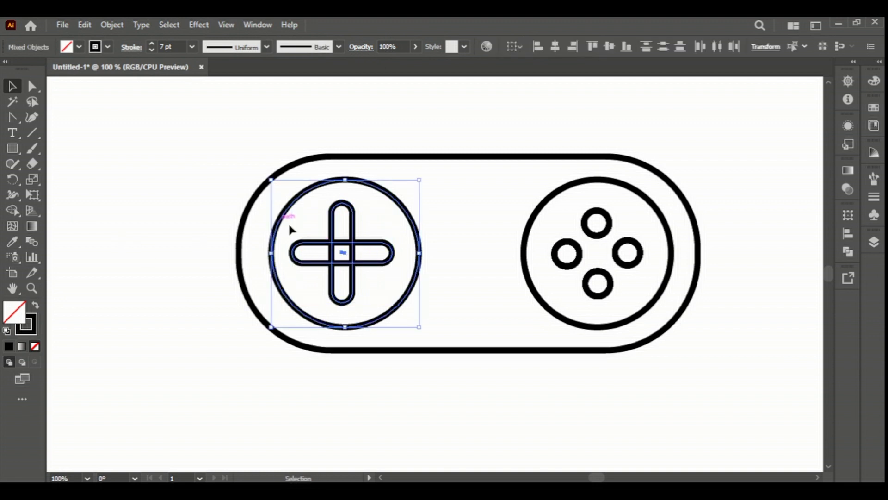
click(556, 46)
click(126, 192)
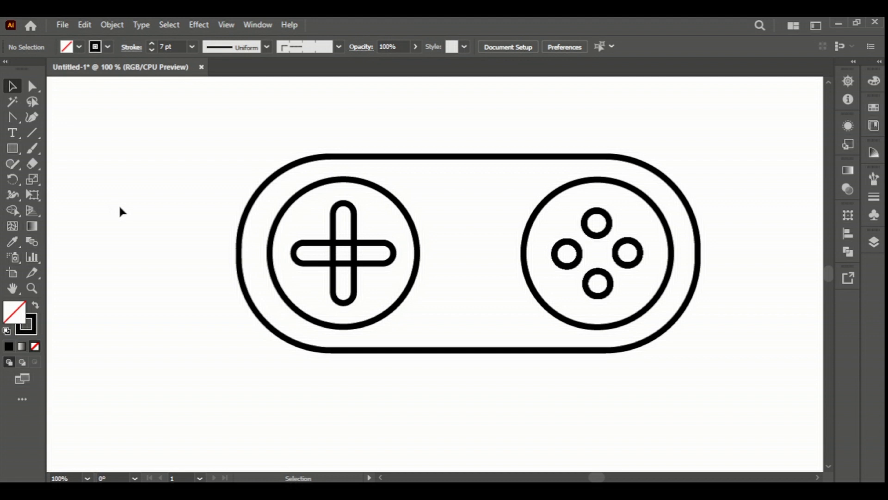
Draw a small rectangular button and place two of them, one above the other, midway between the two large circles.
key(m)
mouse_move(115, 201)
mouse_down()
mouse_move(148, 207)
mouse_move(152, 217)
mouse_move(139, 209)
mouse_move(133, 241)
mouse_up()
key(v)
drag(92, 181, 481, 264)
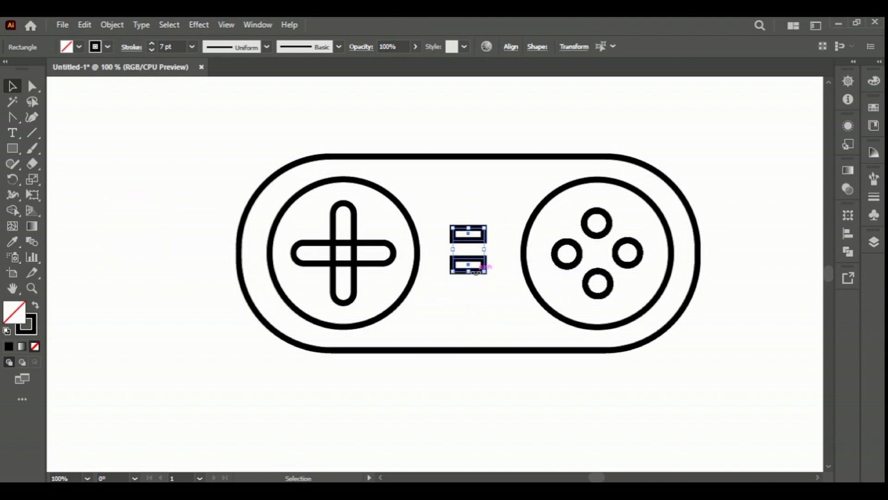
click(512, 367)
drag(472, 278, 472, 293)
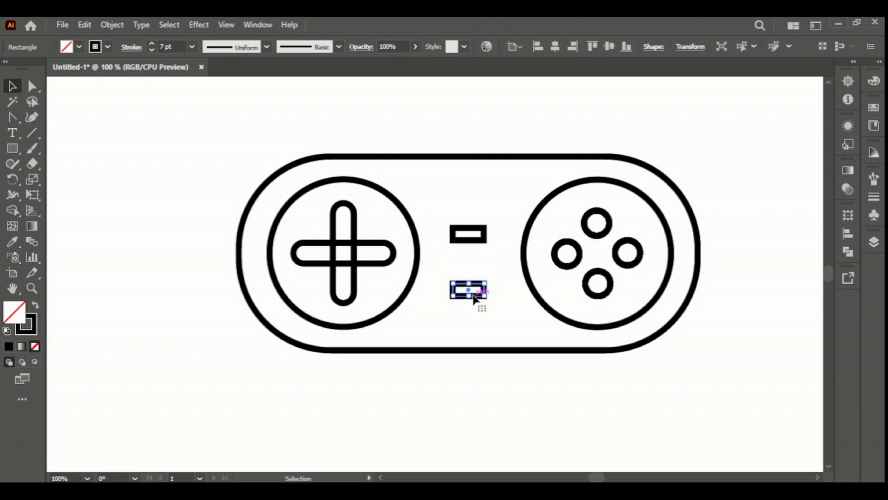
click(502, 396)
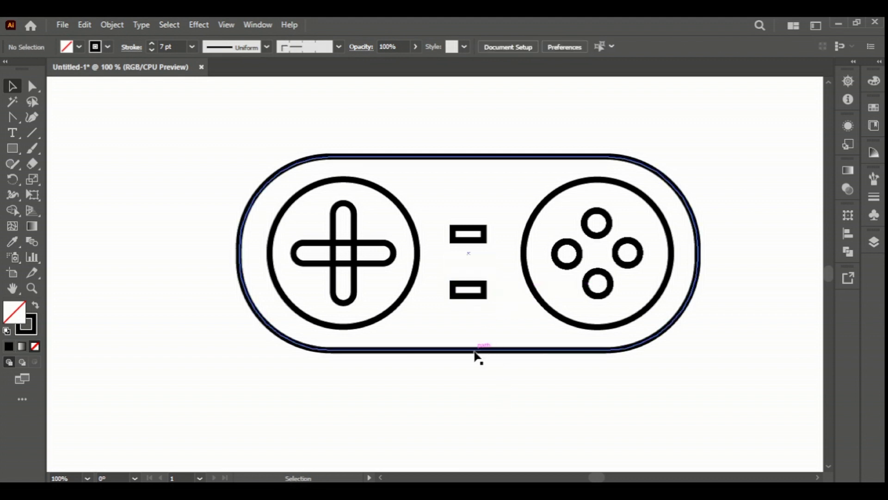
Set the fill and stroke of the upper small rectangle to white.
scroll(339, 407, down, 2)
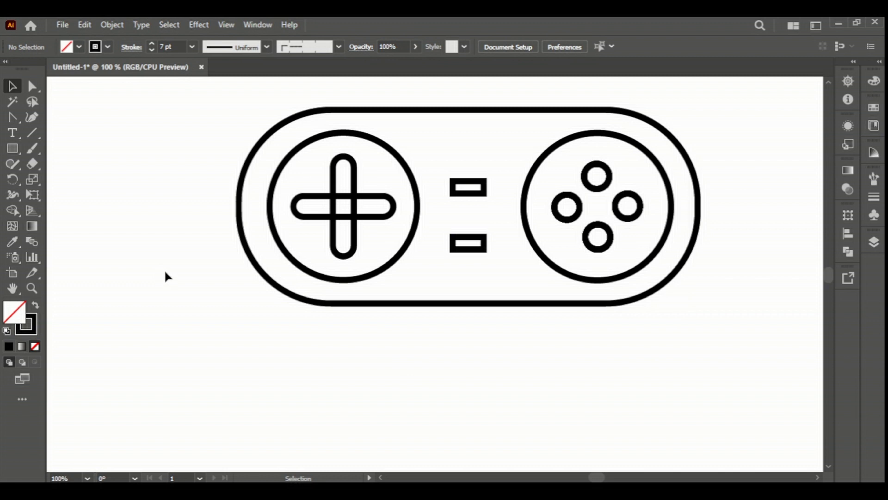
click(239, 194)
click(146, 179)
click(467, 194)
click(109, 47)
click(26, 69)
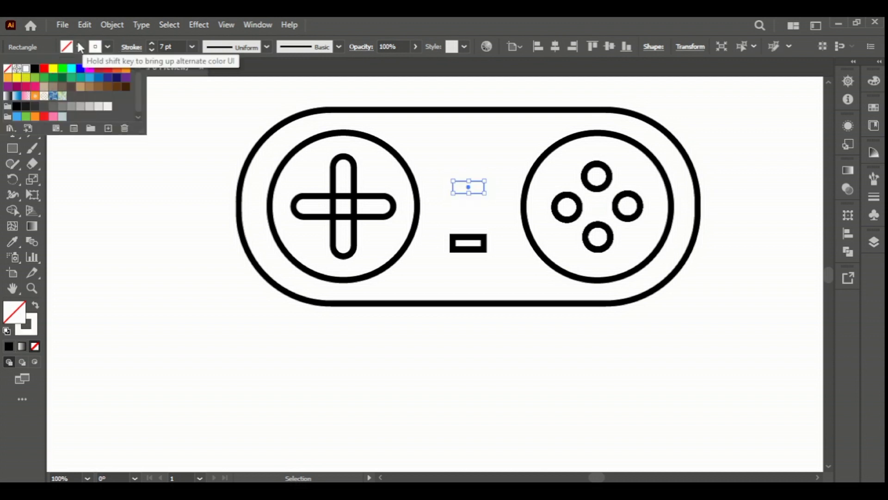
click(148, 275)
Recolor the lower small rectangle with a white stroke.
click(486, 242)
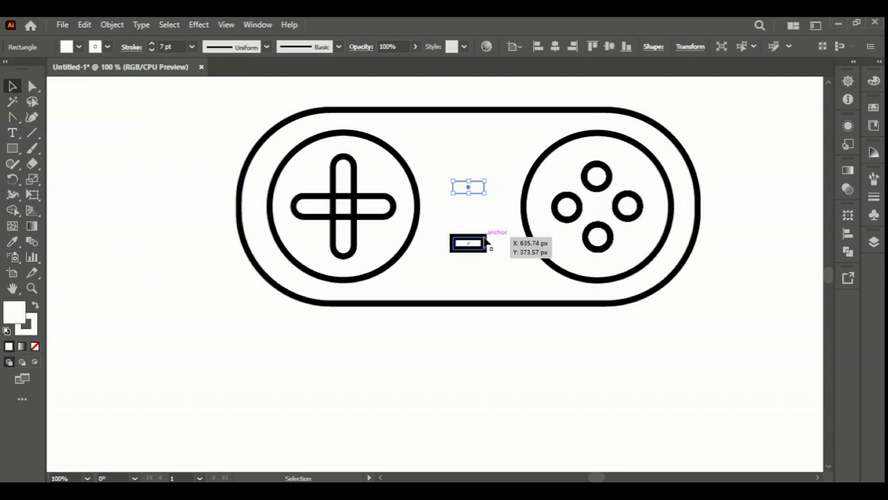
click(107, 47)
click(26, 68)
click(107, 46)
click(107, 47)
click(99, 253)
Set the fill and stroke of the cross group to white.
click(363, 196)
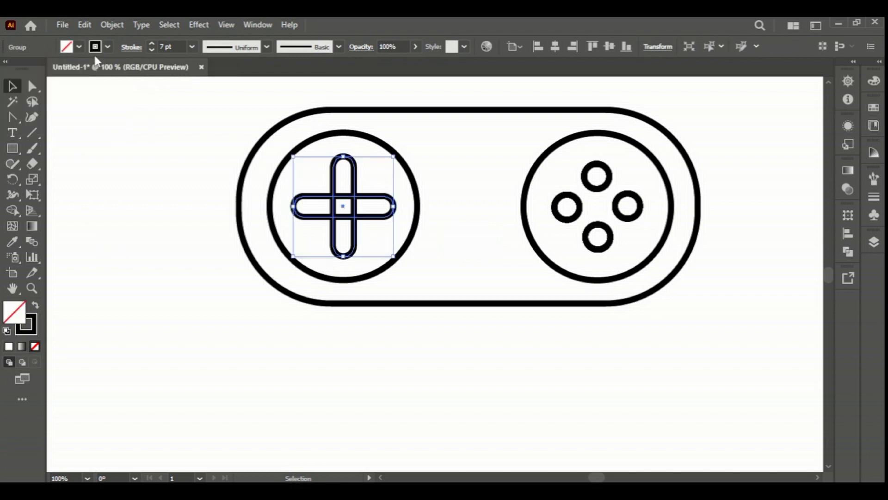
click(79, 47)
click(26, 69)
click(76, 46)
click(76, 46)
click(26, 68)
click(81, 174)
Set the fill and stroke of the four-circle group to white.
click(603, 189)
click(606, 184)
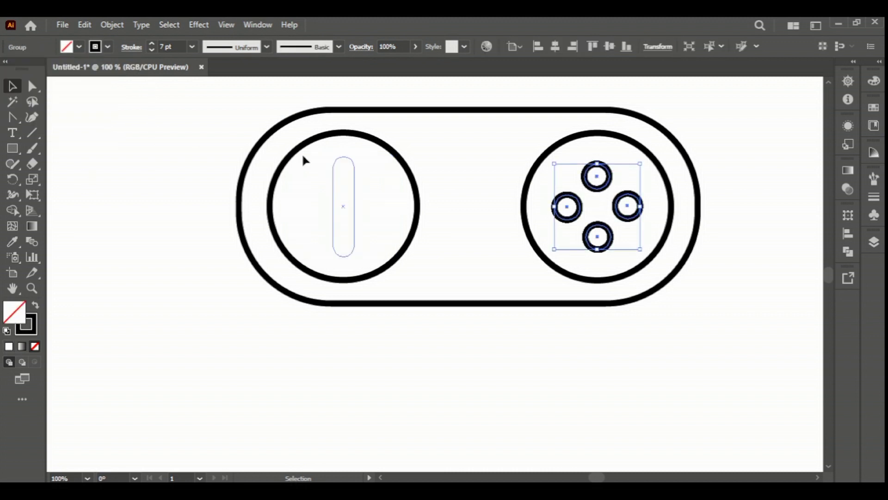
click(79, 47)
click(26, 70)
click(106, 46)
click(26, 69)
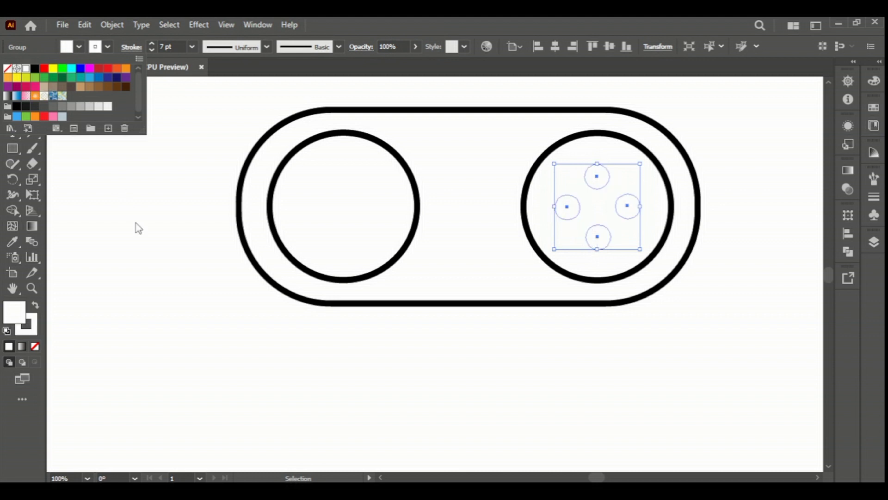
click(134, 212)
Give the left large circle a black fill and a white stroke.
click(279, 181)
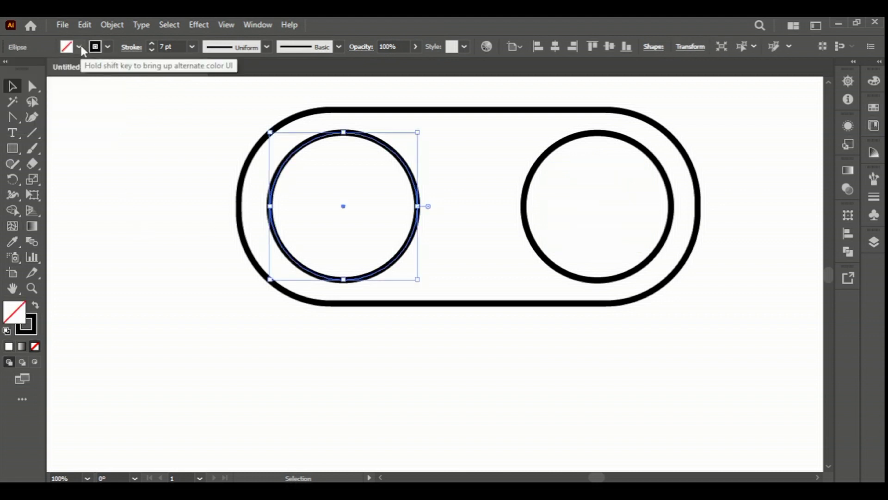
click(79, 47)
click(33, 70)
click(106, 46)
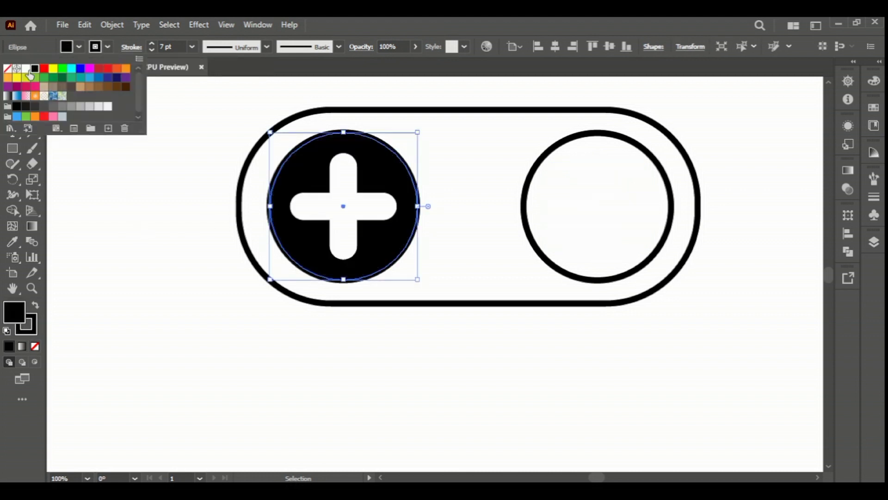
click(26, 69)
Give the right large circle a white stroke and a black fill.
click(547, 154)
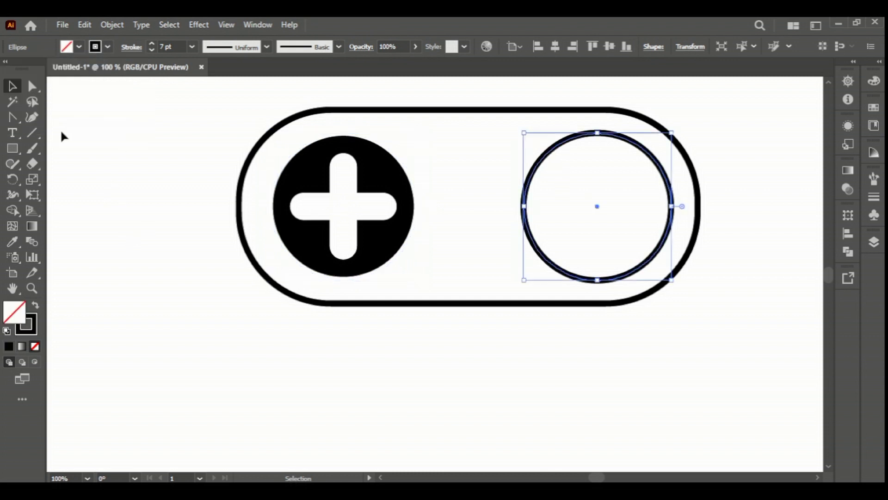
click(108, 47)
click(26, 69)
click(77, 45)
click(34, 69)
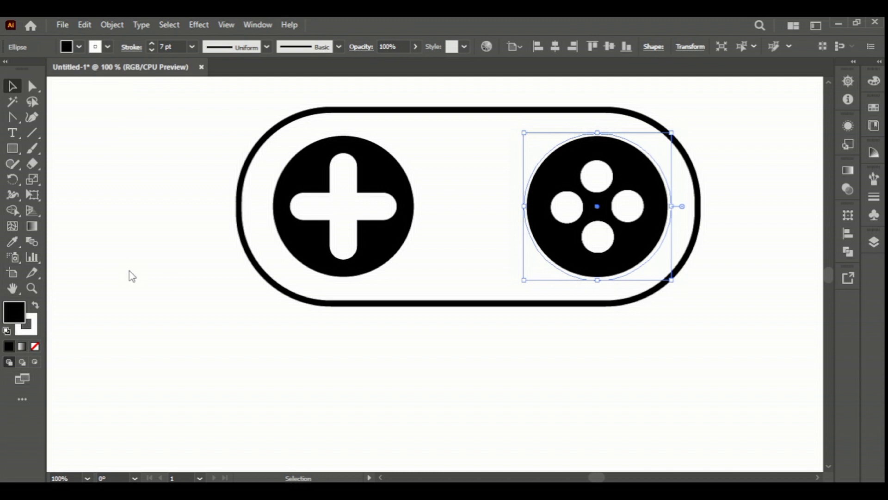
click(146, 274)
Fill the large rounded body rectangle with black.
click(282, 124)
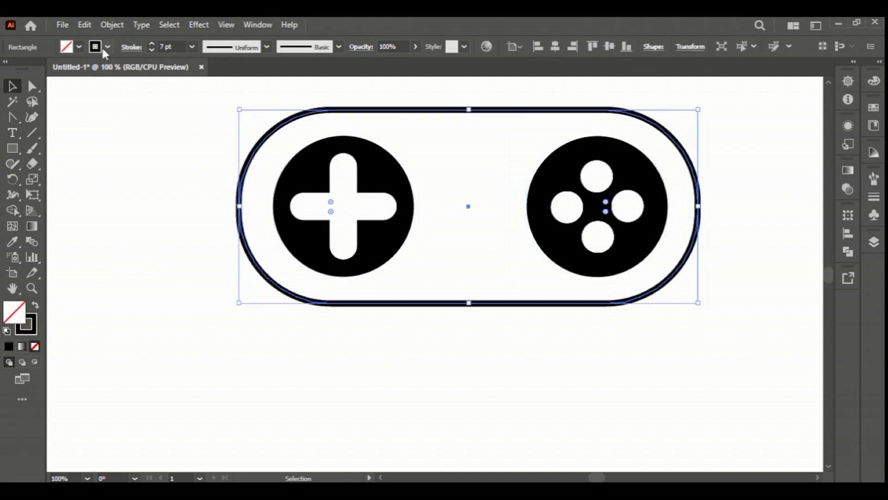
click(68, 49)
click(35, 69)
click(135, 264)
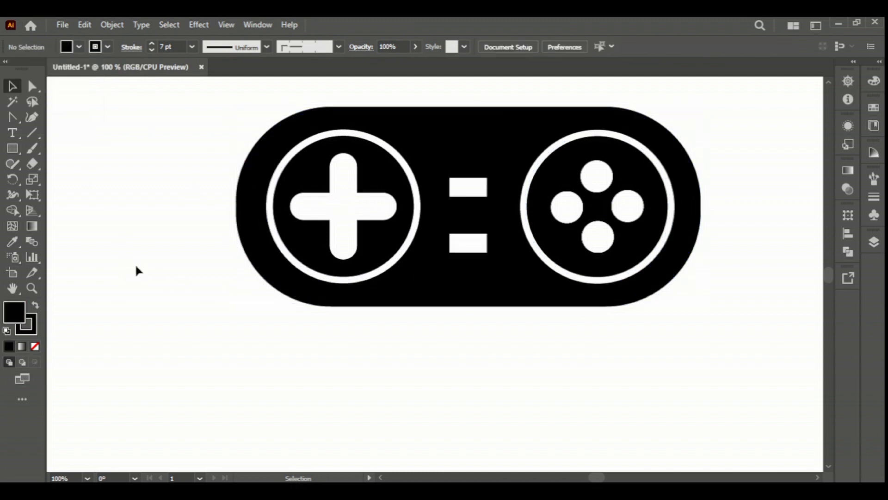
Draw an upright rounded rectangle below the left part of the body as a handle.
scroll(293, 327, down, 1)
drag(14, 151, 43, 162)
drag(176, 304, 281, 445)
click(13, 86)
click(122, 209)
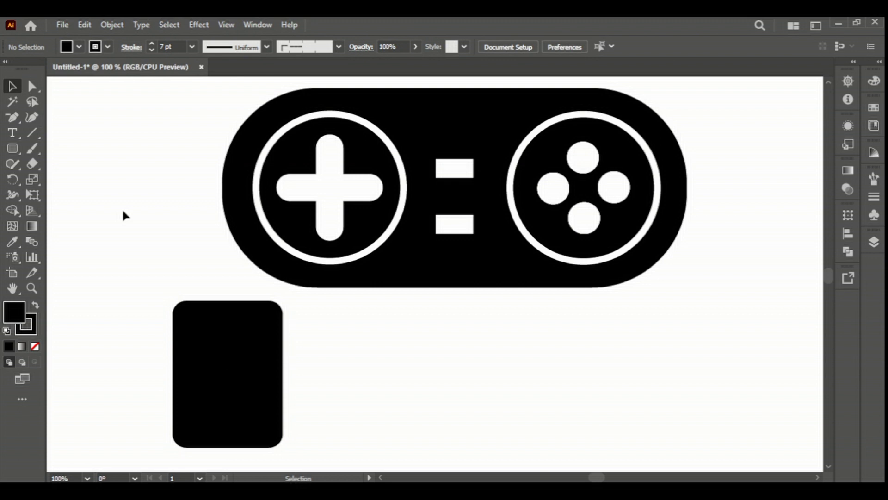
Round the handle's two bottom corners strongly and square off its top corners to 0 px.
click(191, 391)
click(32, 86)
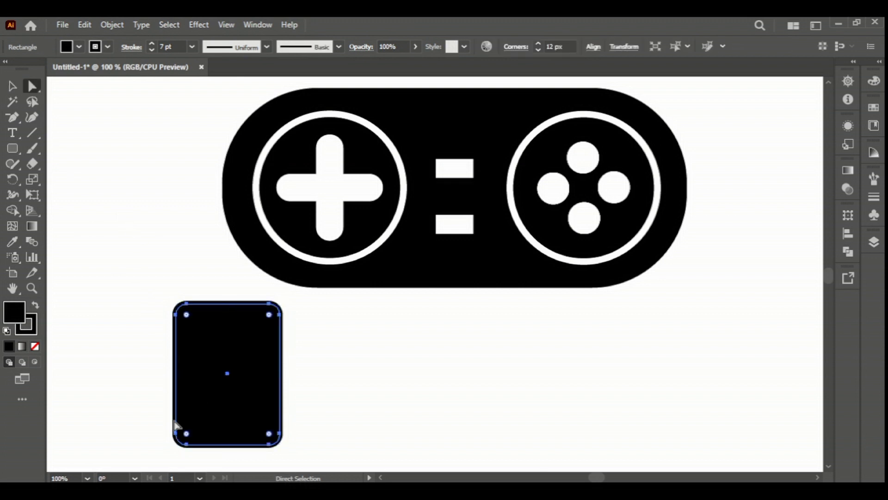
drag(161, 434, 312, 457)
drag(269, 436, 236, 408)
drag(143, 275, 298, 334)
click(144, 304)
drag(144, 304, 282, 319)
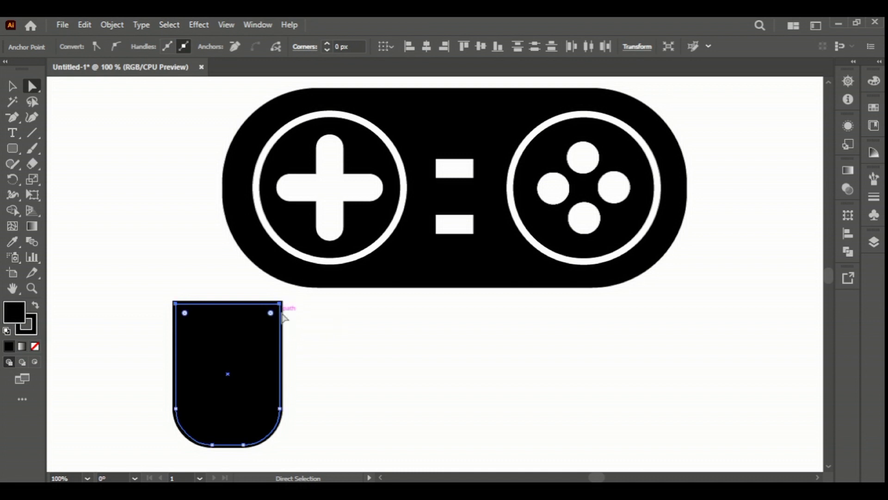
Shift the handle's upper-right anchor outward so that its inner side slants.
drag(281, 308, 293, 306)
key(v)
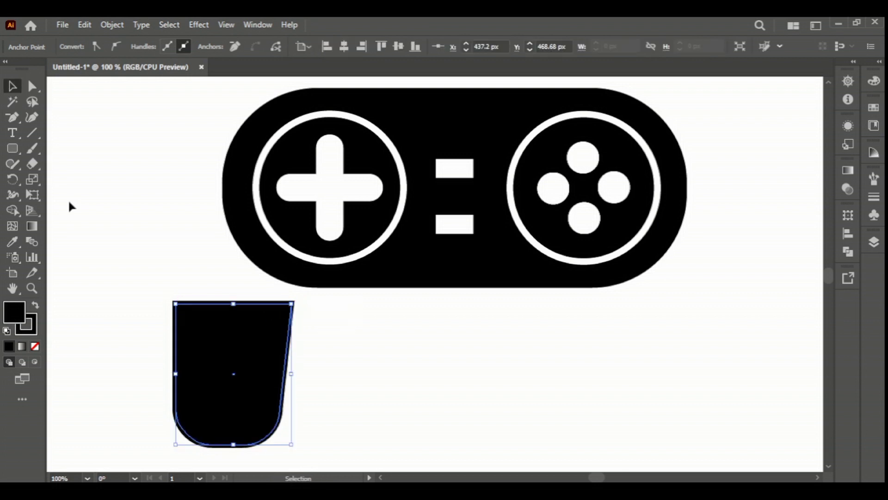
click(70, 212)
Place the handle against the underside of the body's left half and widen it toward the body's outer edge.
drag(129, 282, 337, 333)
click(191, 347)
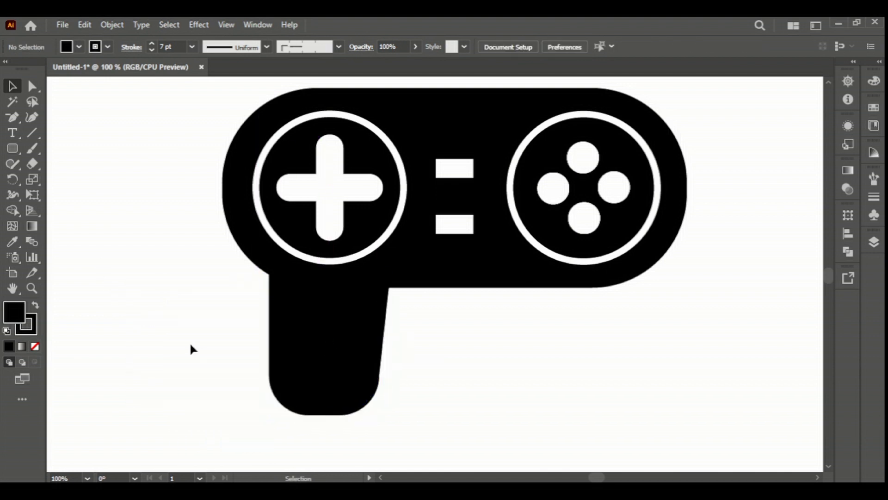
click(291, 345)
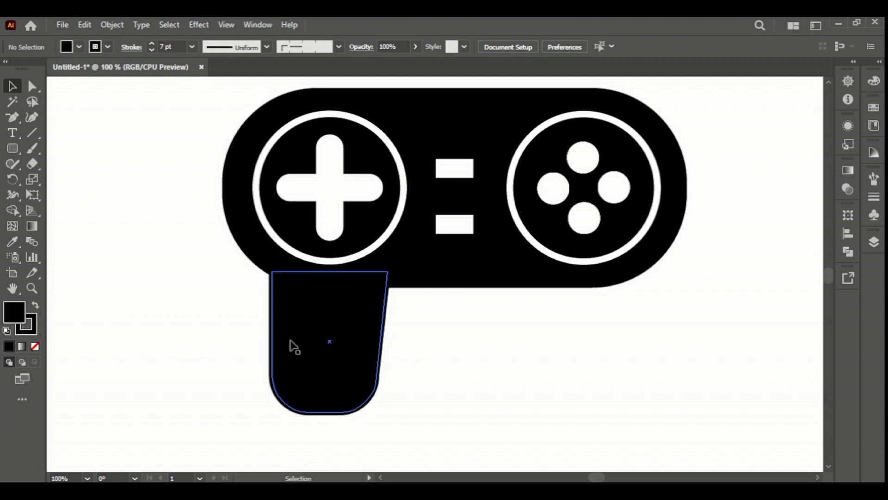
drag(272, 342, 250, 340)
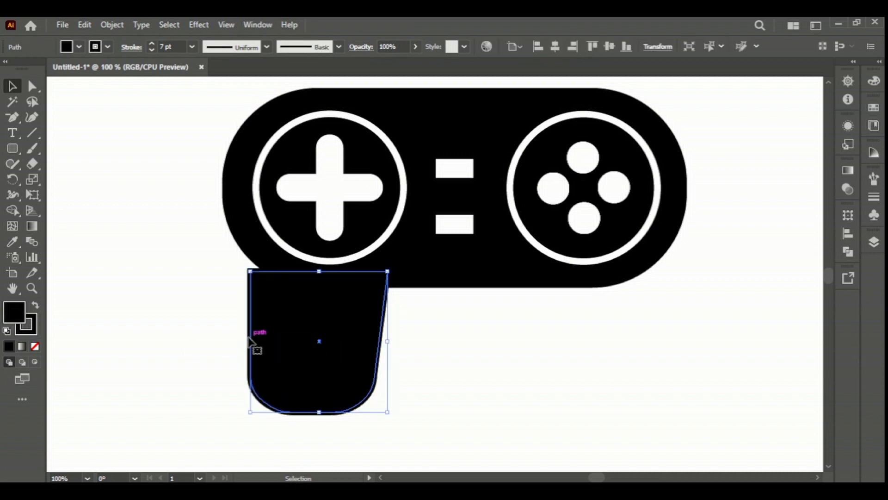
drag(250, 343, 239, 340)
Raise the handle's upper-left anchor to the body's outer edge and send the handle to the back.
click(31, 86)
drag(239, 272, 234, 237)
right_click(264, 268)
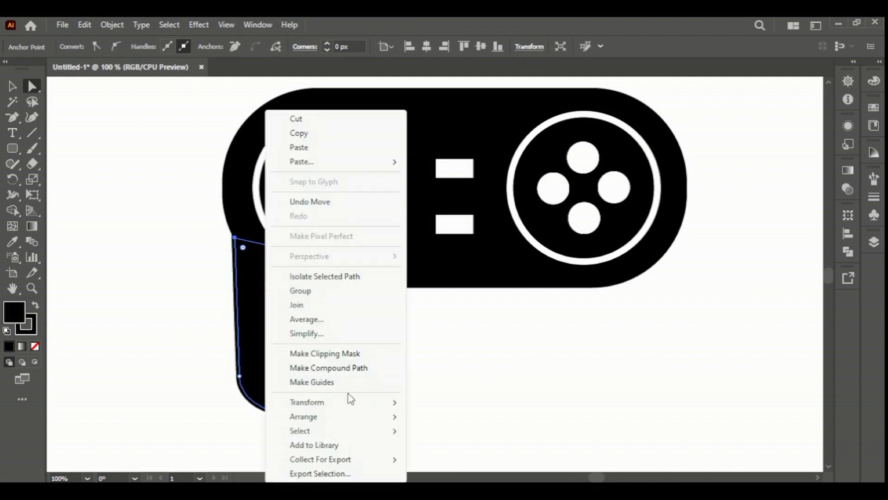
mouse_move(394, 416)
click(449, 459)
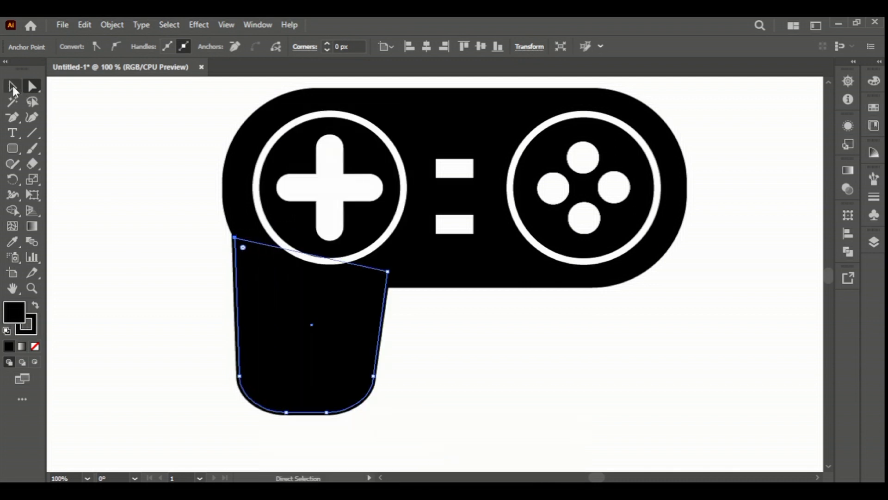
click(13, 87)
click(107, 187)
Create a reflected copy of the left handle using a 90° axis angle.
click(294, 317)
right_click(294, 318)
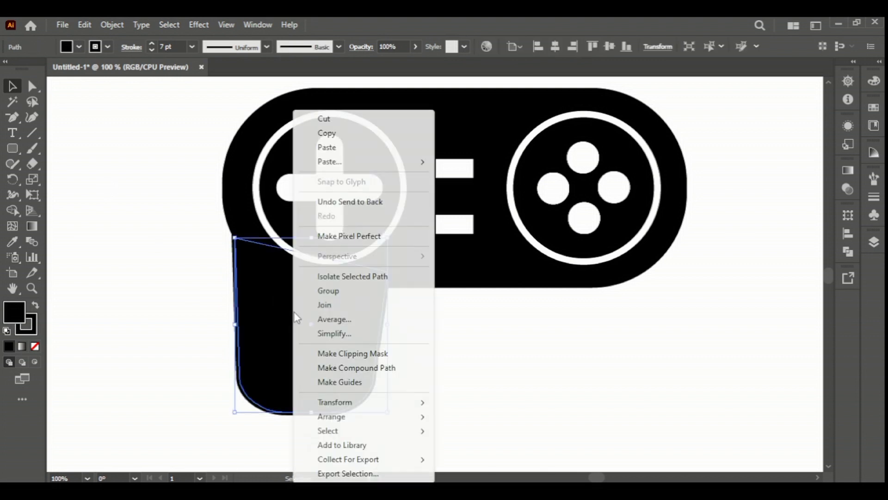
mouse_move(387, 403)
click(470, 334)
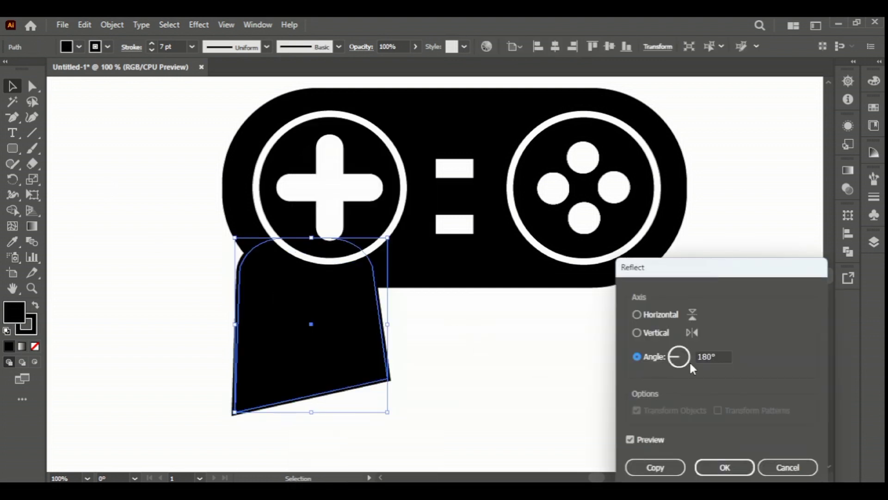
double_click(714, 357)
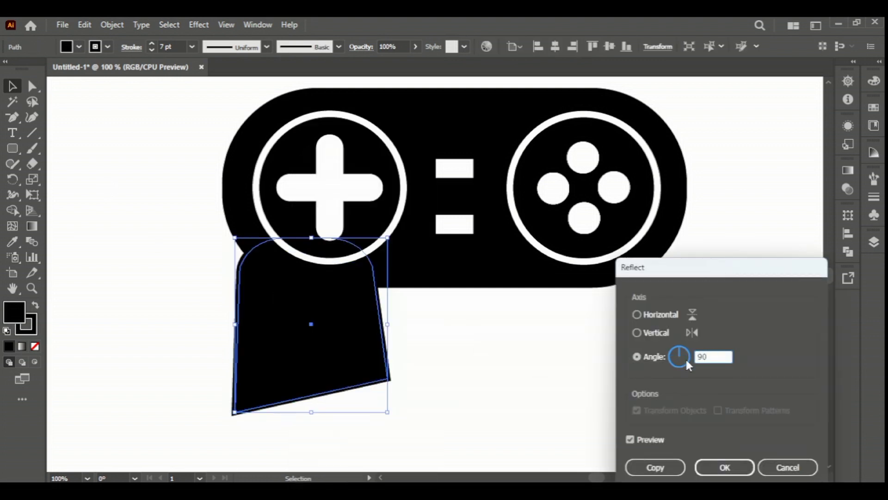
click(662, 466)
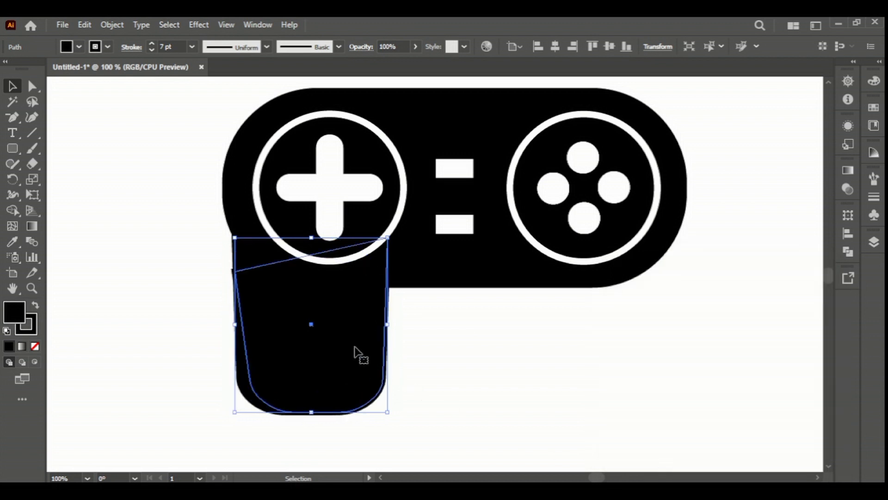
Position the mirrored handle under the body's right half, symmetrical to the left handle.
drag(347, 340, 641, 366)
drag(632, 357, 633, 358)
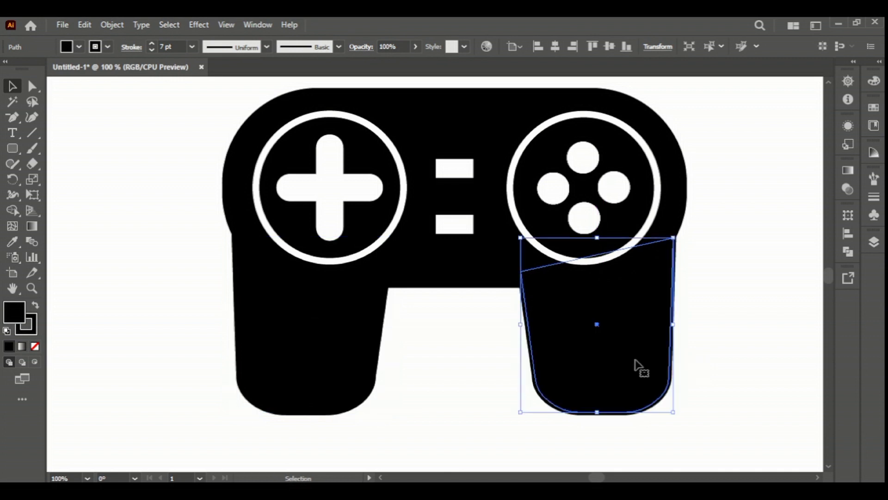
click(722, 335)
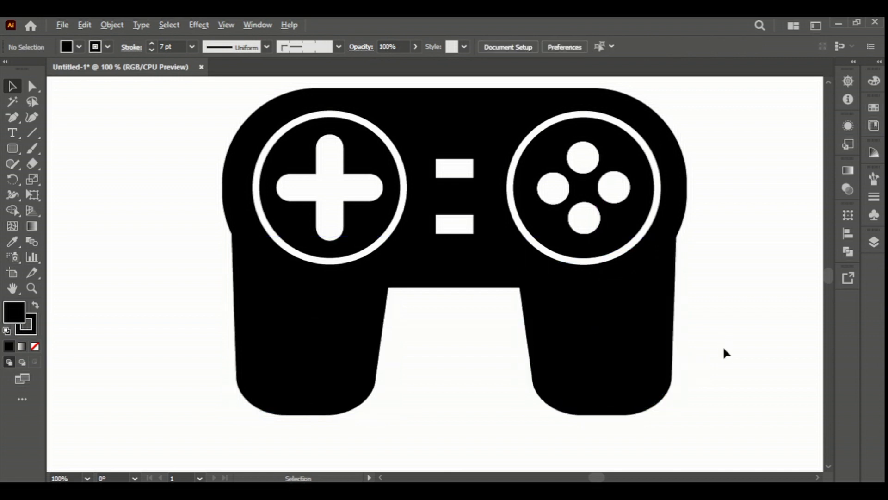
Draw a small upright black rectangle in the empty area to the upper left of the controller.
scroll(721, 353, down, 1)
click(817, 477)
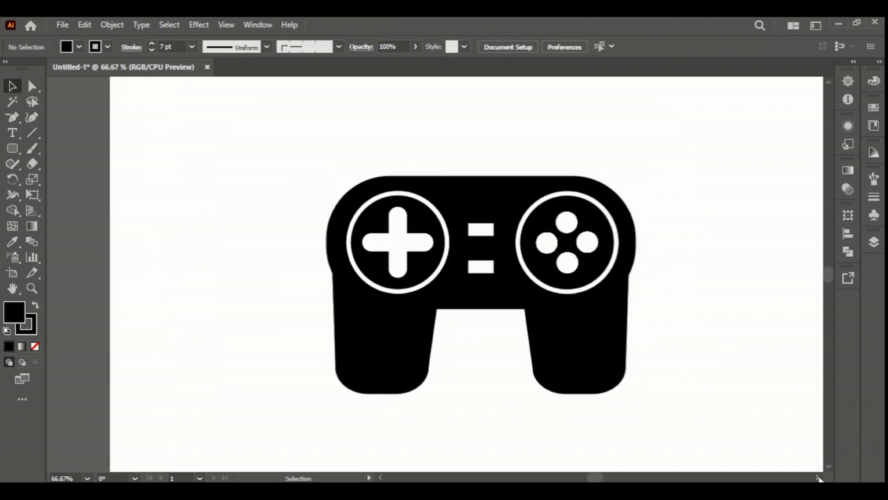
scroll(712, 356, up, 1)
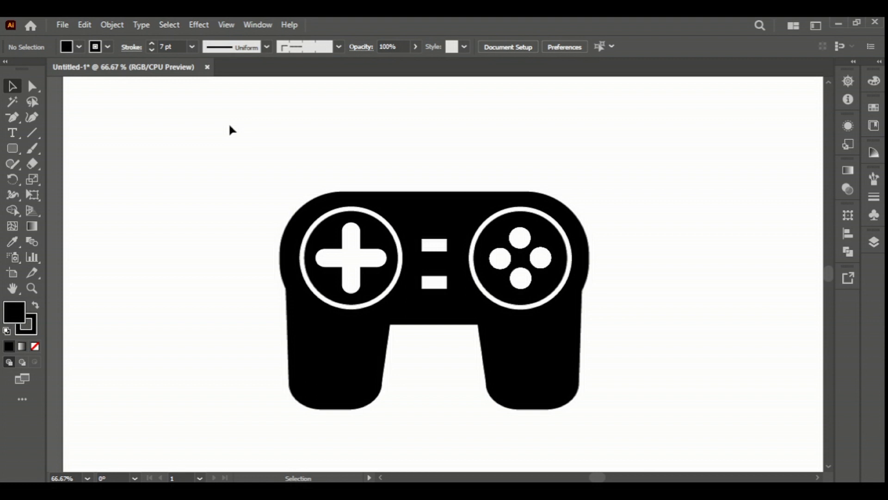
right_click(20, 157)
click(74, 147)
drag(108, 172, 136, 234)
Round the two top corners of the small rectangle to 16.44 px.
key(v)
scroll(98, 187, up, 2)
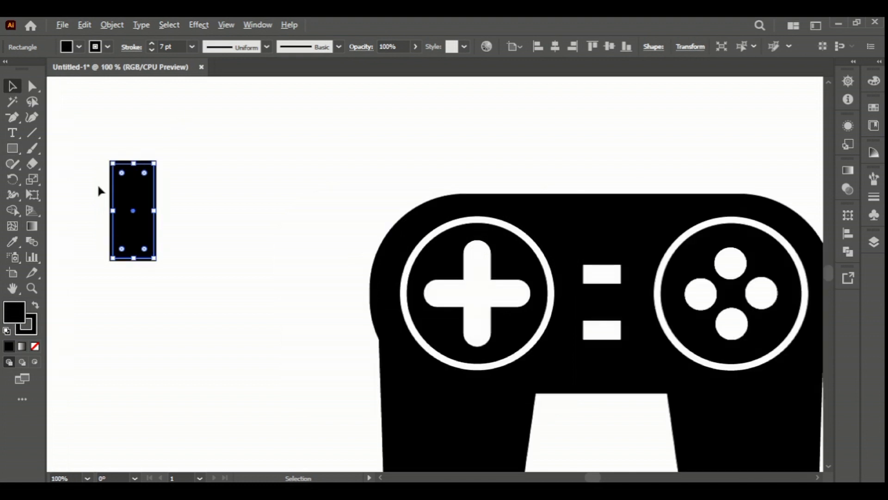
key(a)
drag(81, 123, 162, 179)
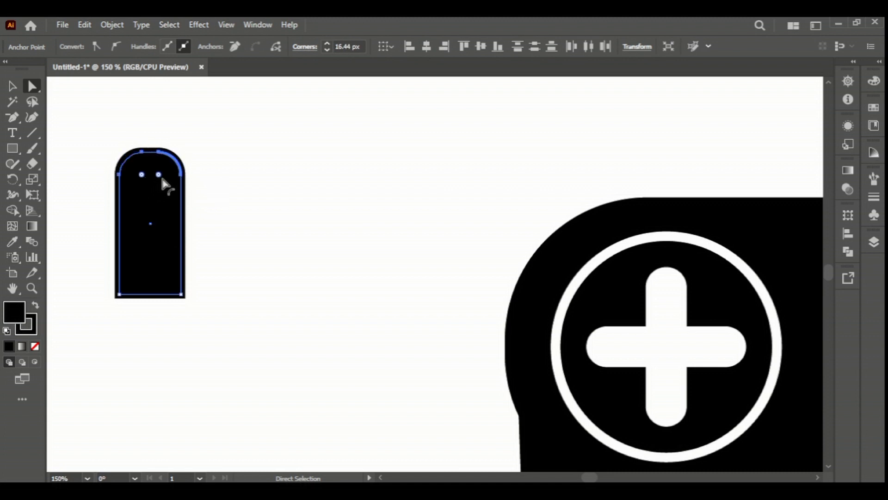
Draw a narrow upright rectangle and center it on top of the round-topped shape as the cable.
click(12, 148)
drag(321, 151, 343, 260)
click(13, 86)
drag(330, 208, 151, 107)
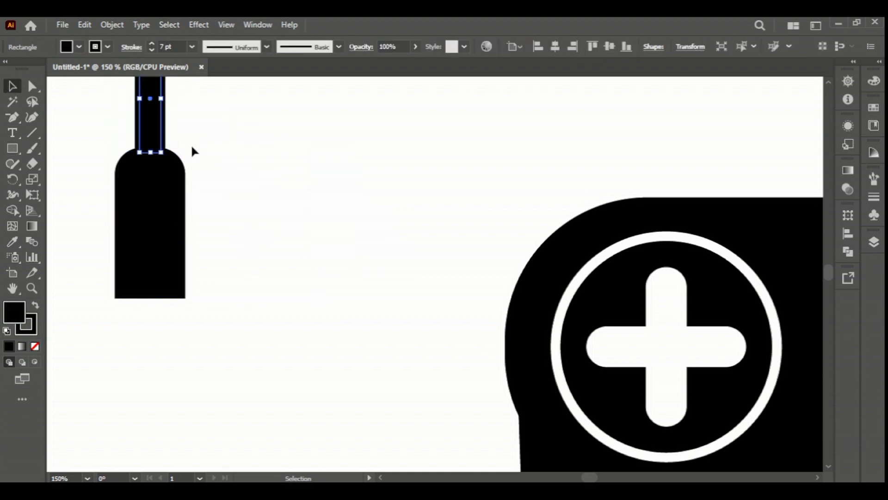
click(178, 139)
scroll(221, 185, up, 3)
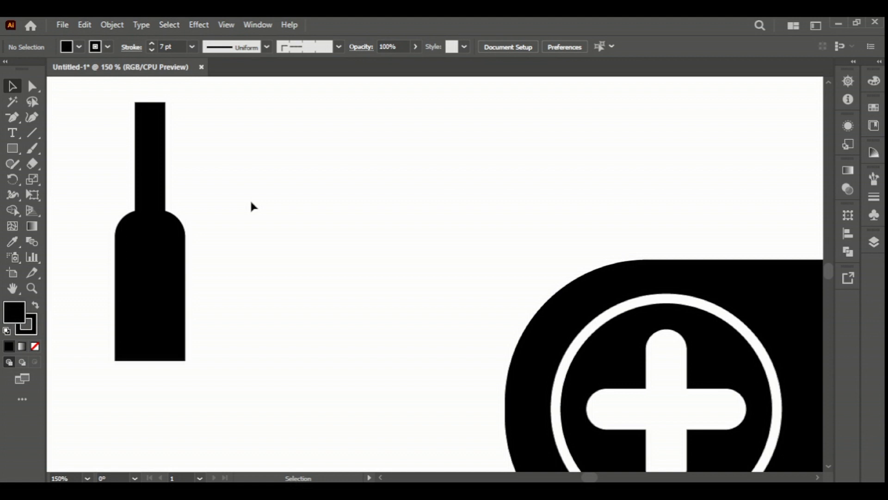
Group the cable and its round-topped base, and scale the group slightly smaller.
key(ctrl+minus)
drag(154, 142, 262, 351)
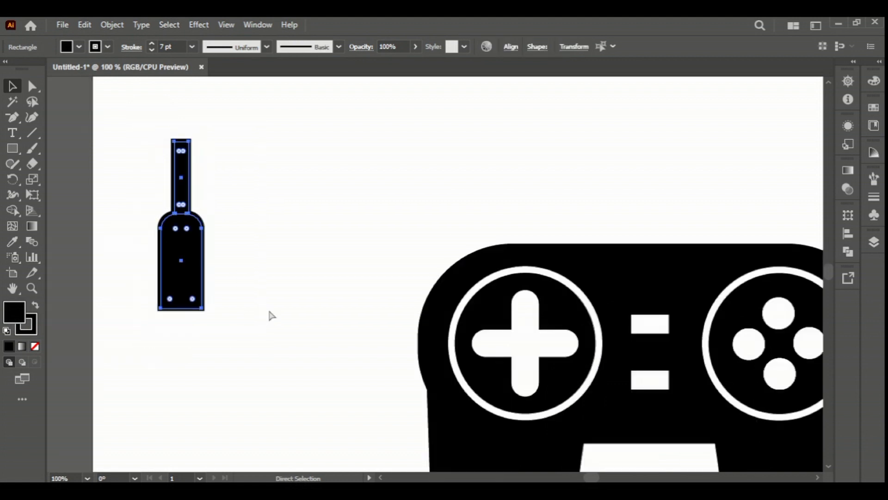
key(ctrl+g)
drag(204, 223, 197, 223)
drag(184, 139, 181, 153)
key(ctrl+z)
click(257, 217)
Move the cable group to the top center of the controller body.
scroll(204, 240, down, 2)
drag(196, 247, 431, 220)
click(461, 228)
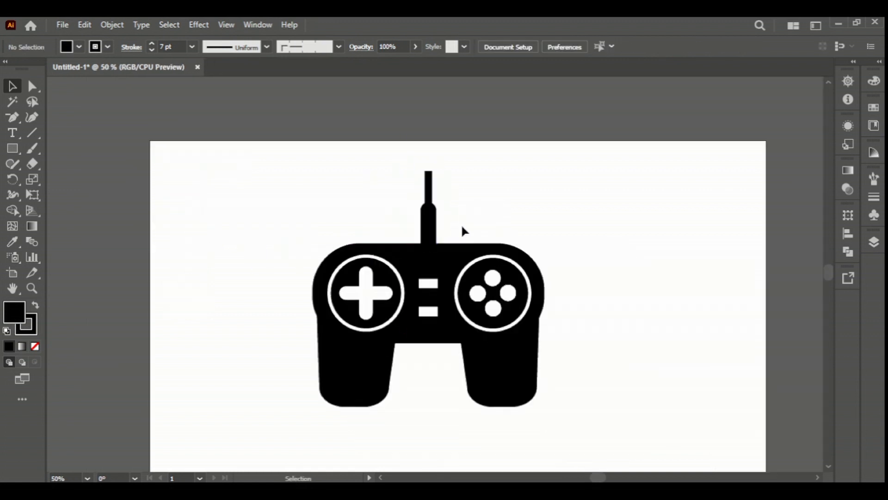
Group all the shapes of the controller together.
drag(602, 440, 296, 187)
key(ctrl+g)
scroll(568, 423, up, 1)
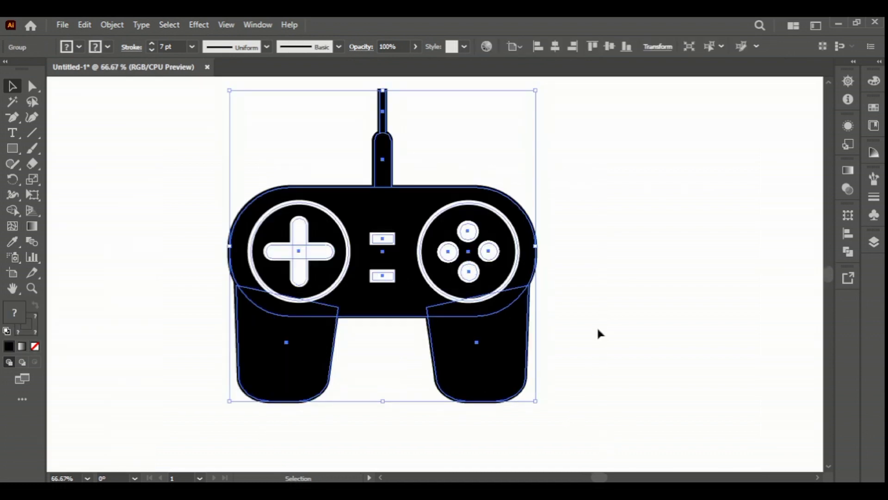
Apply a Multiply drop shadow to the controller group with 78% opacity, 10 px X offset, 11 px Y offset and 5 px blur.
click(227, 25)
mouse_move(199, 25)
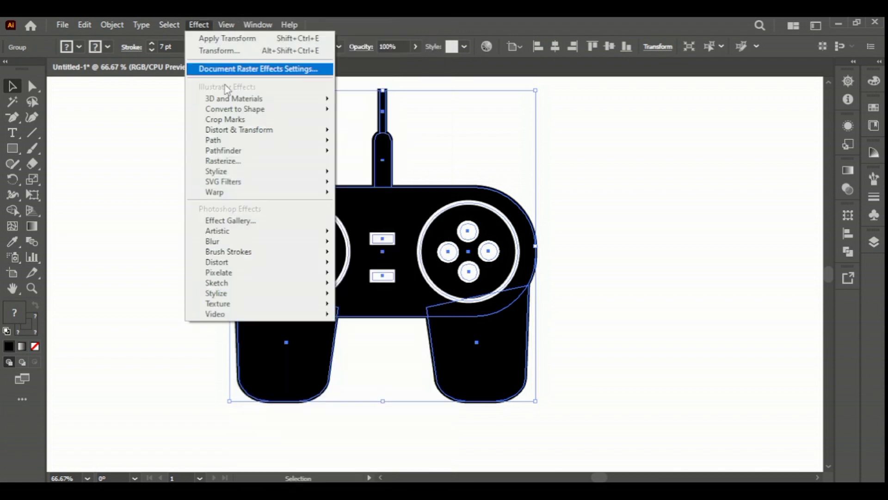
mouse_move(278, 130)
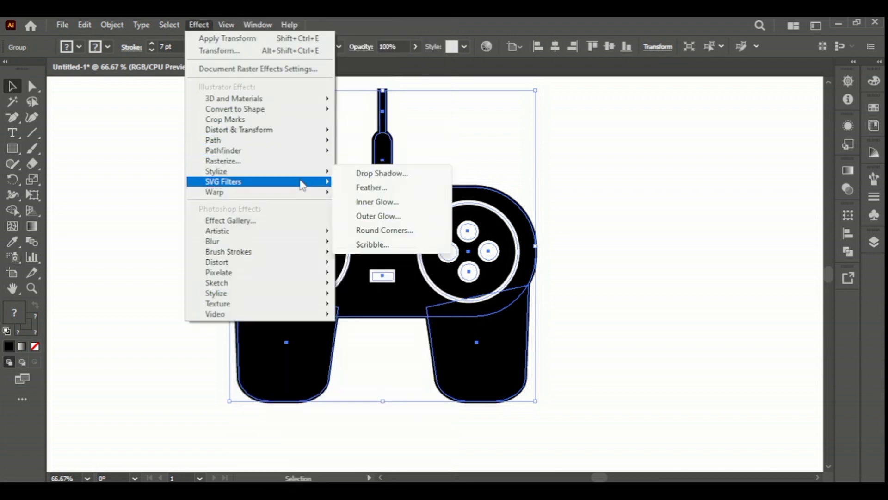
mouse_move(338, 181)
mouse_move(301, 171)
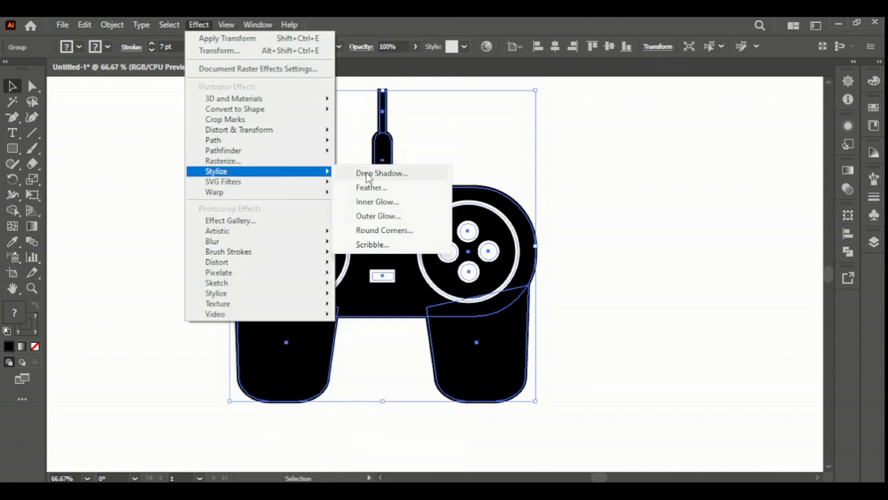
click(380, 173)
click(766, 255)
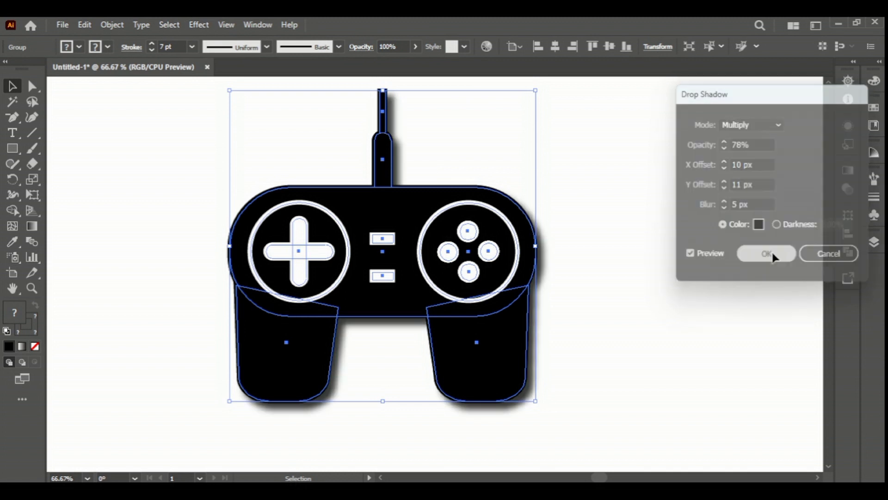
click(625, 329)
drag(605, 400, 159, 195)
scroll(271, 273, down, 3)
click(682, 282)
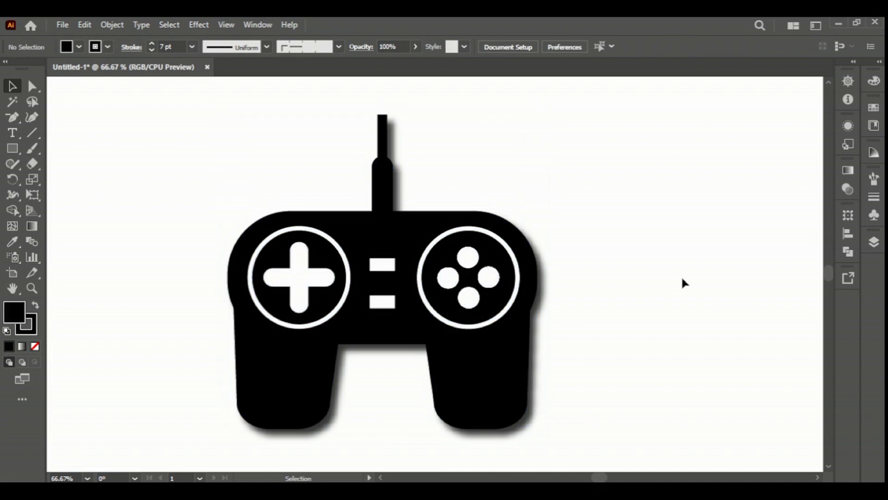